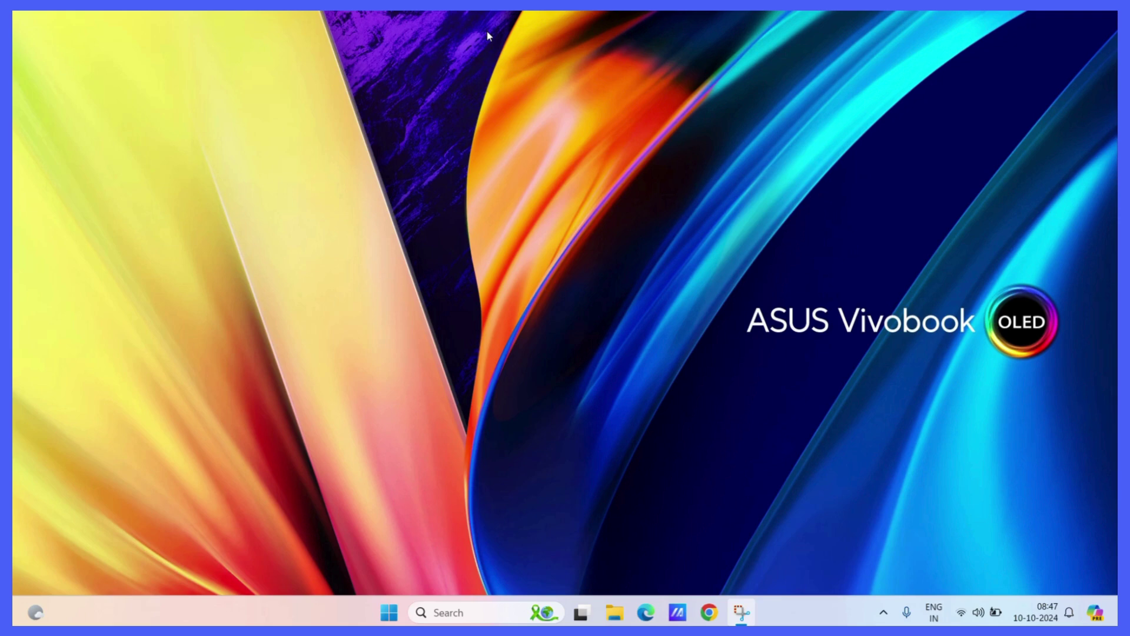
Step: Launch Chrome and go to Settings > Privacy and security > Security
click(709, 613)
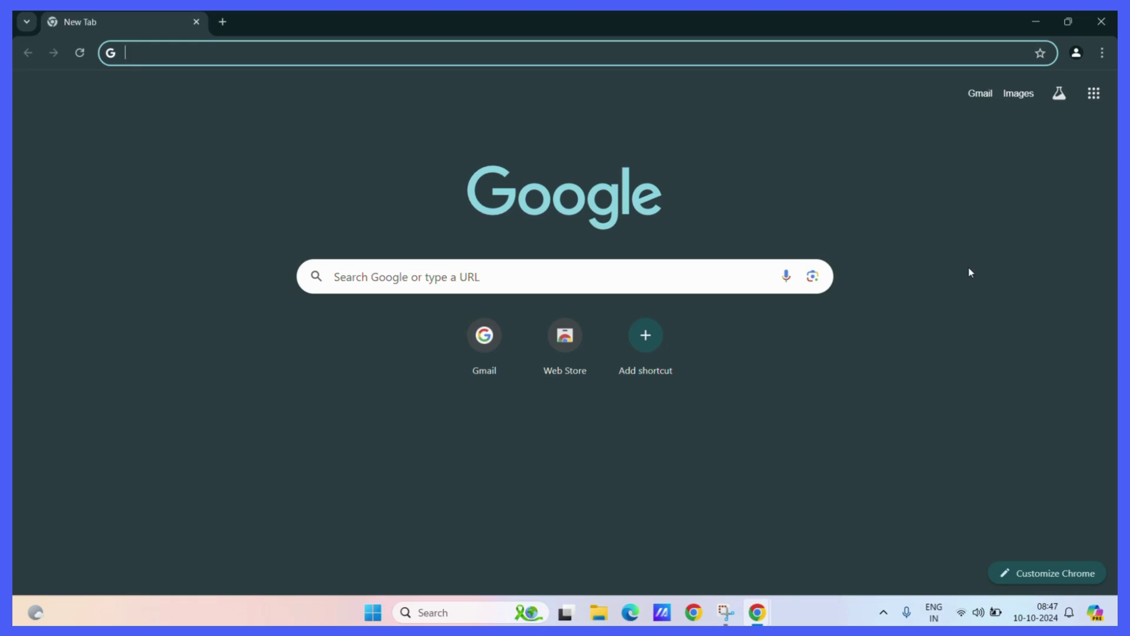
click(1103, 55)
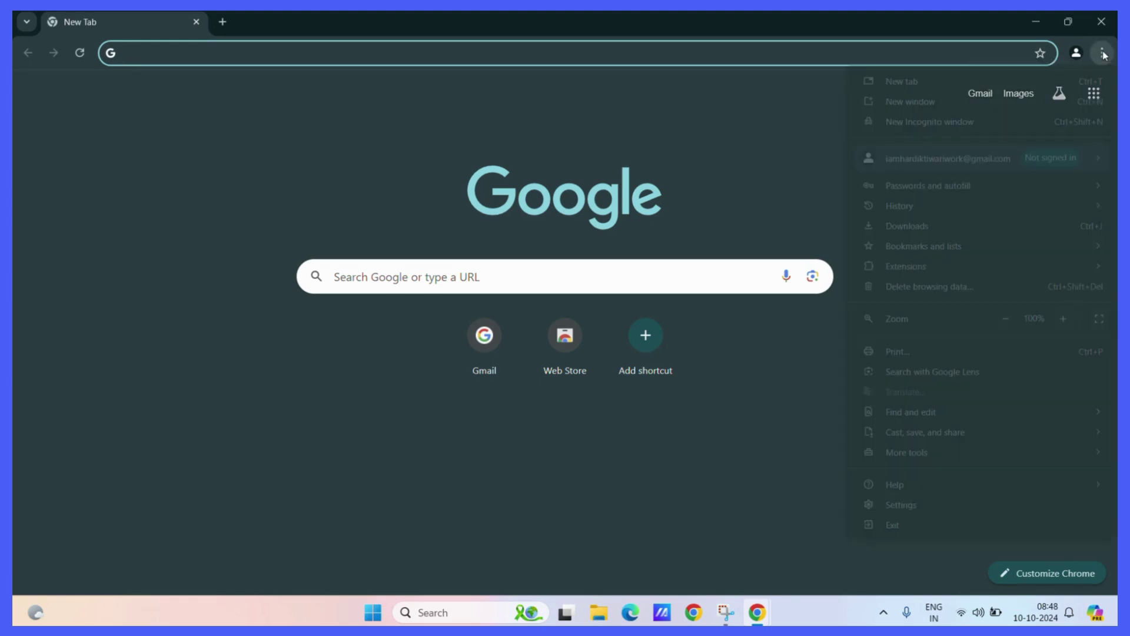
key(Escape)
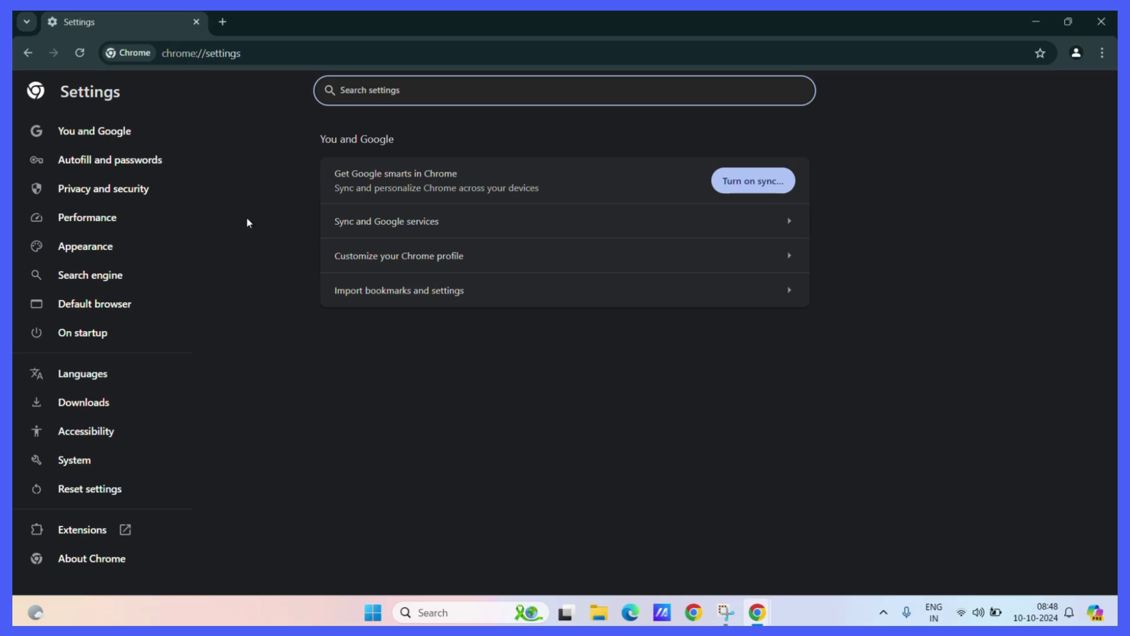
click(163, 193)
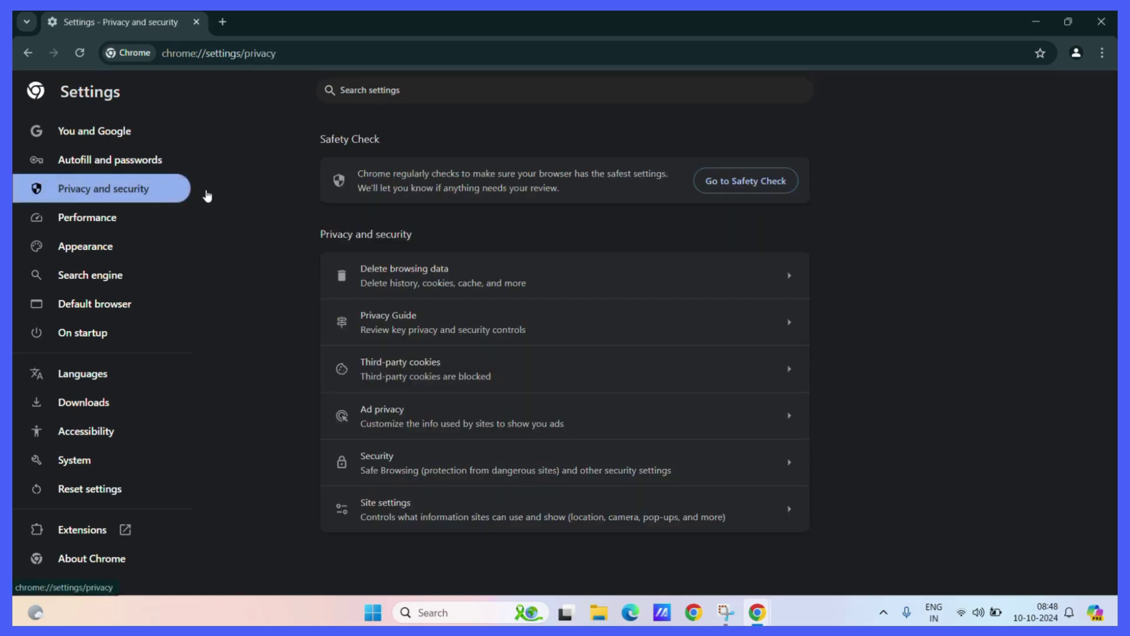
click(666, 470)
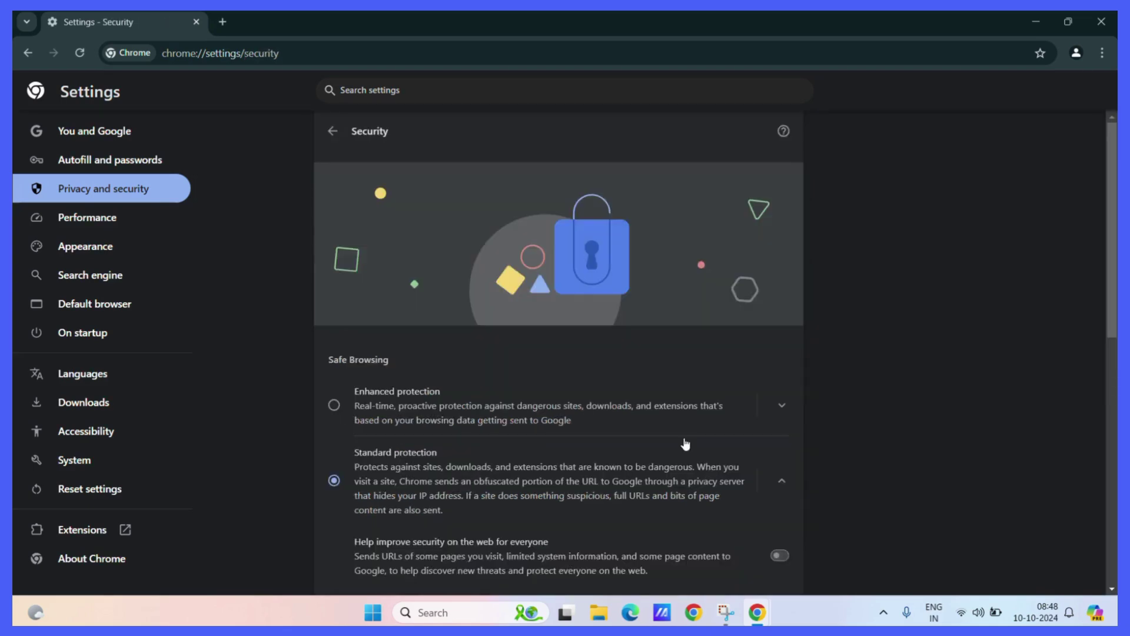
scroll(681, 441, down, 5)
scroll(681, 441, down, 1)
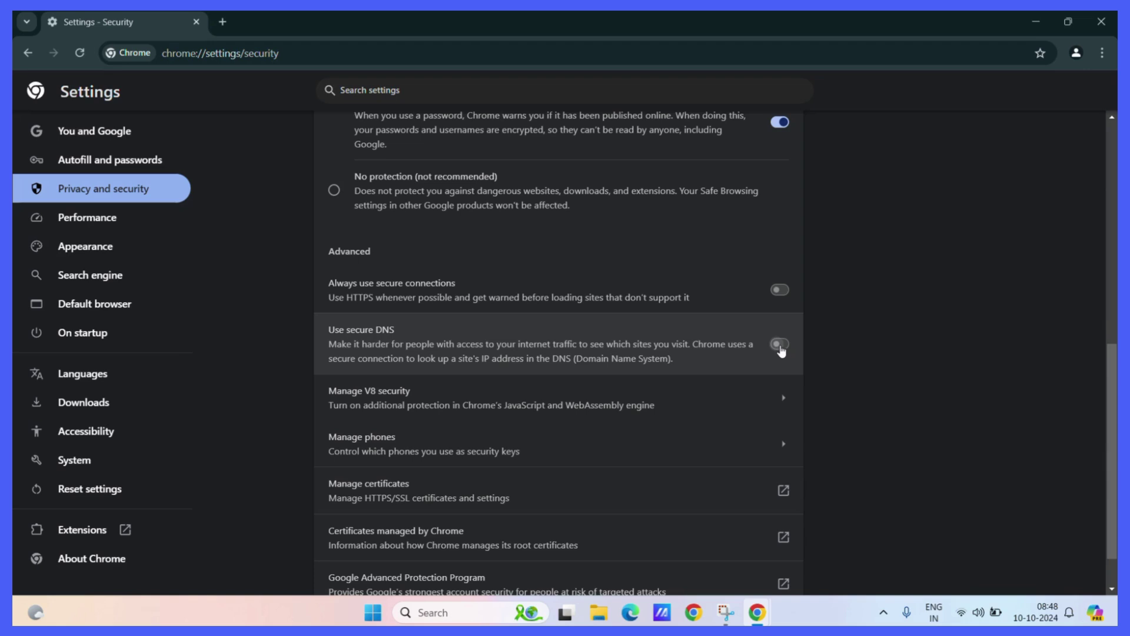
Step: Switch on 'Use secure DNS' in Advanced, leaving the provider at OS default
click(779, 344)
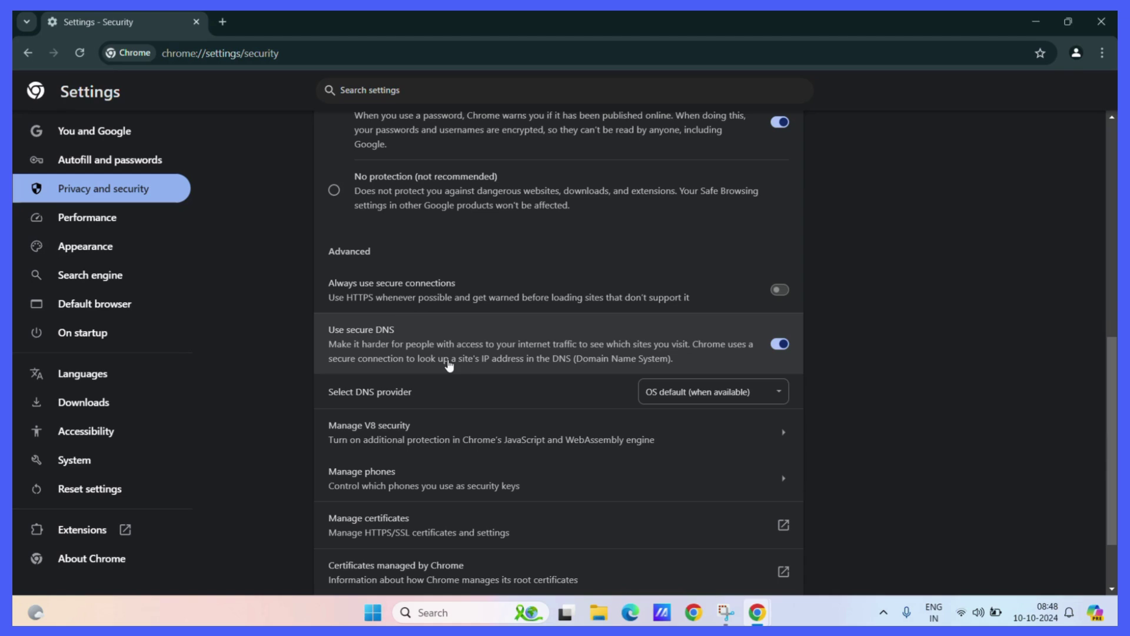
scroll(680, 371, down, 1)
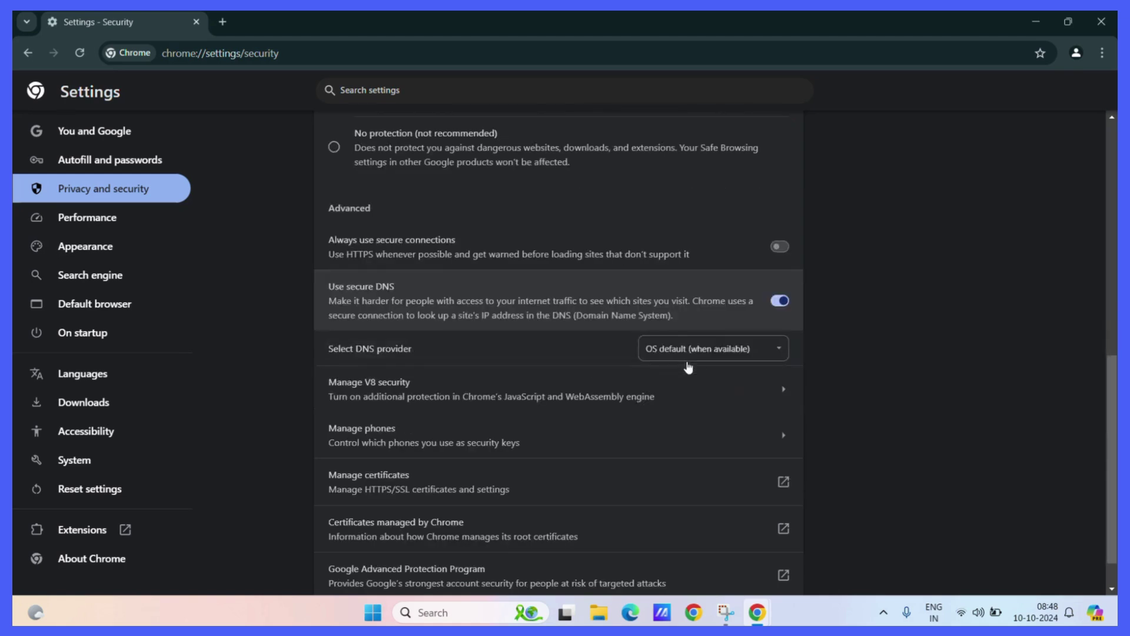
scroll(618, 353, down, 1)
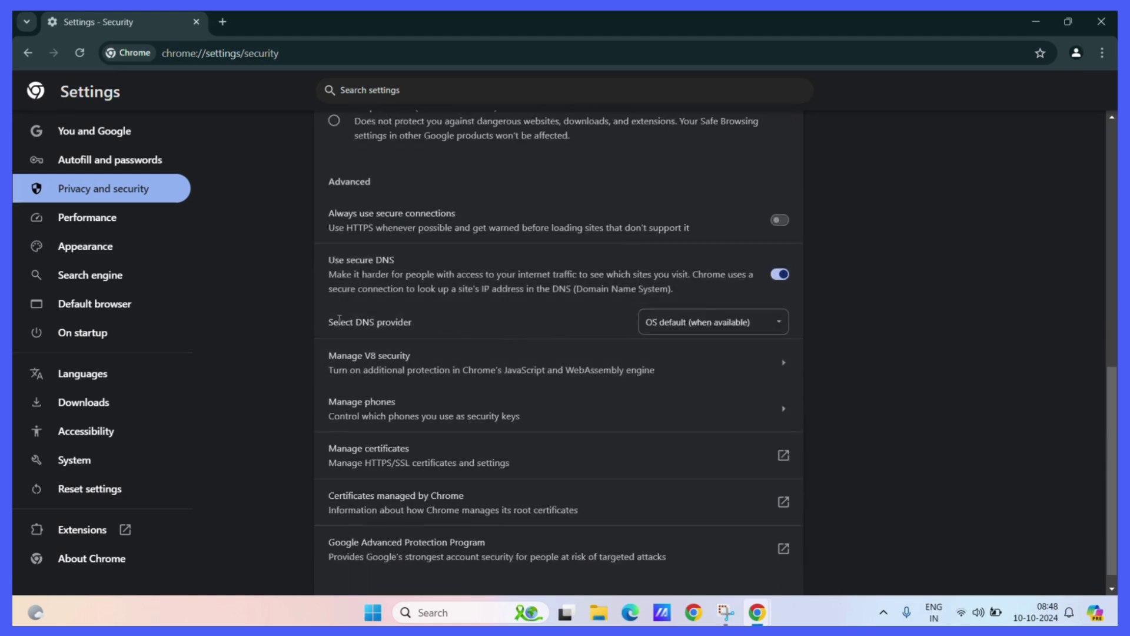
drag(329, 321, 574, 314)
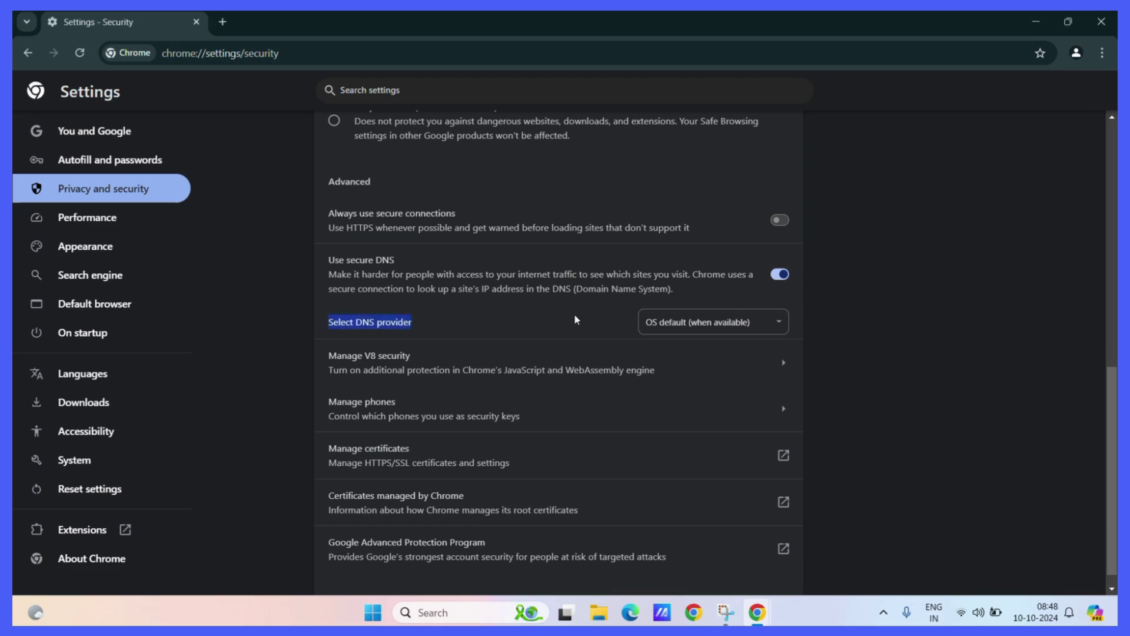
click(706, 323)
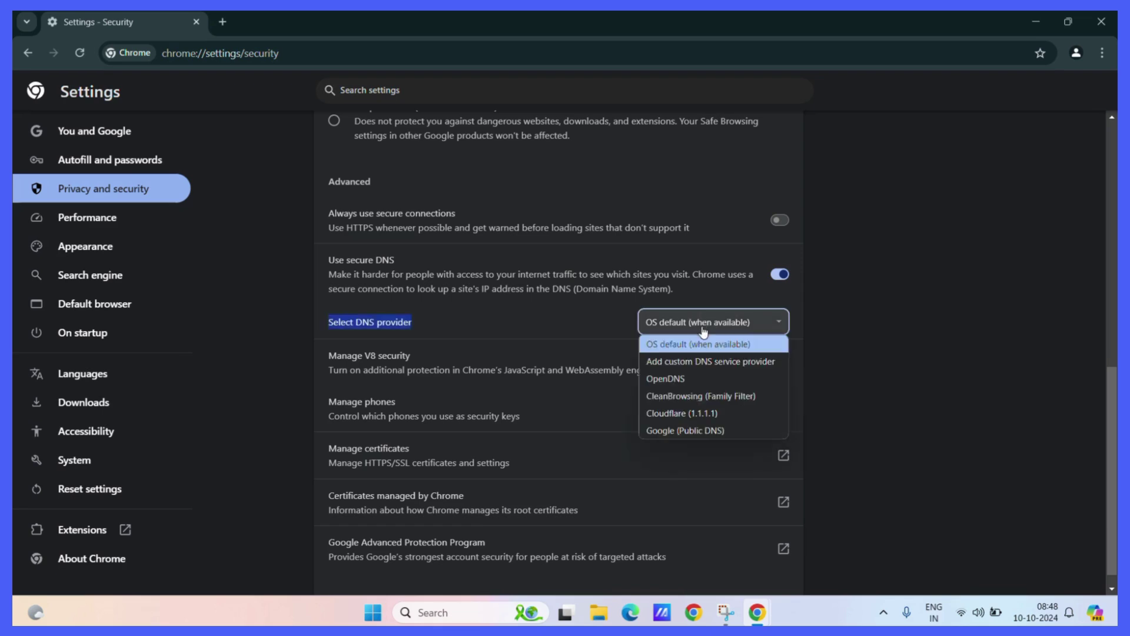
click(732, 349)
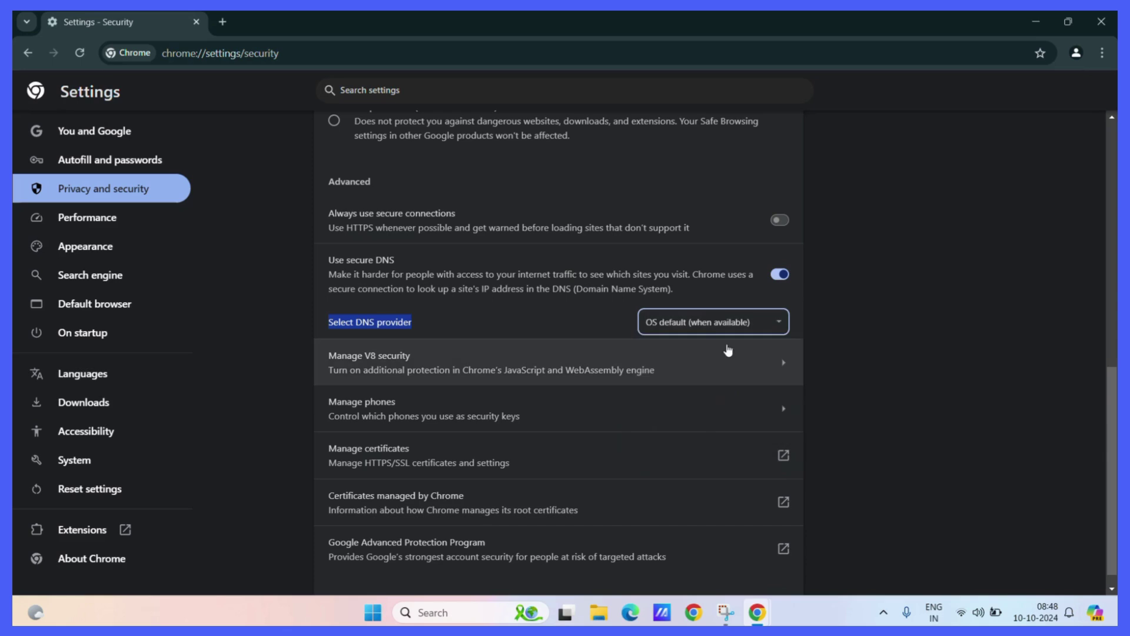
click(722, 327)
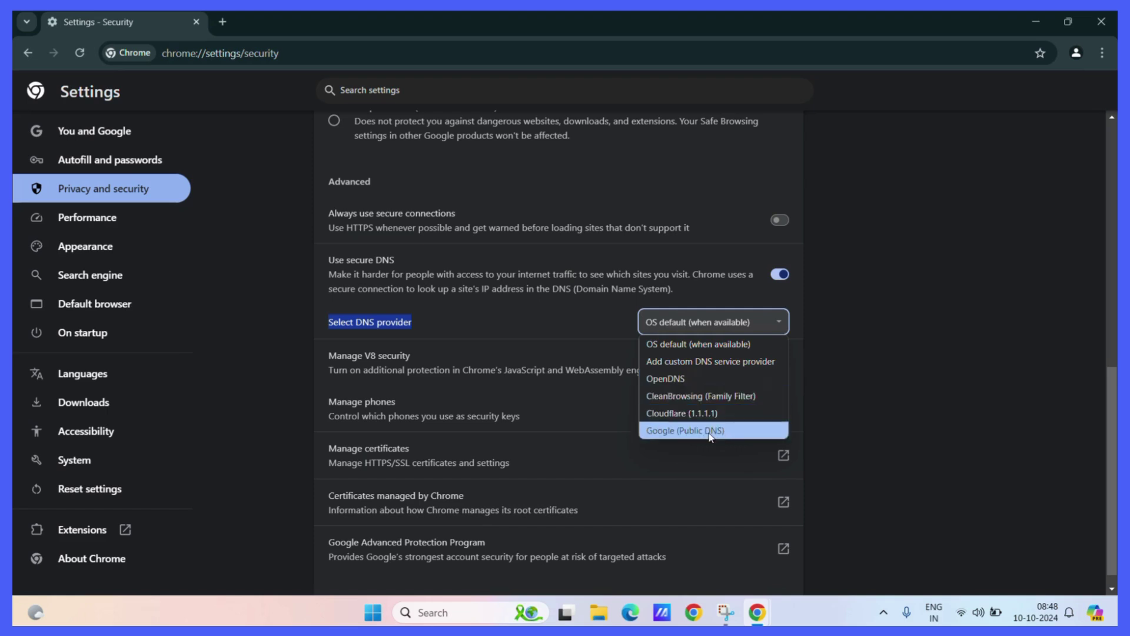
click(539, 352)
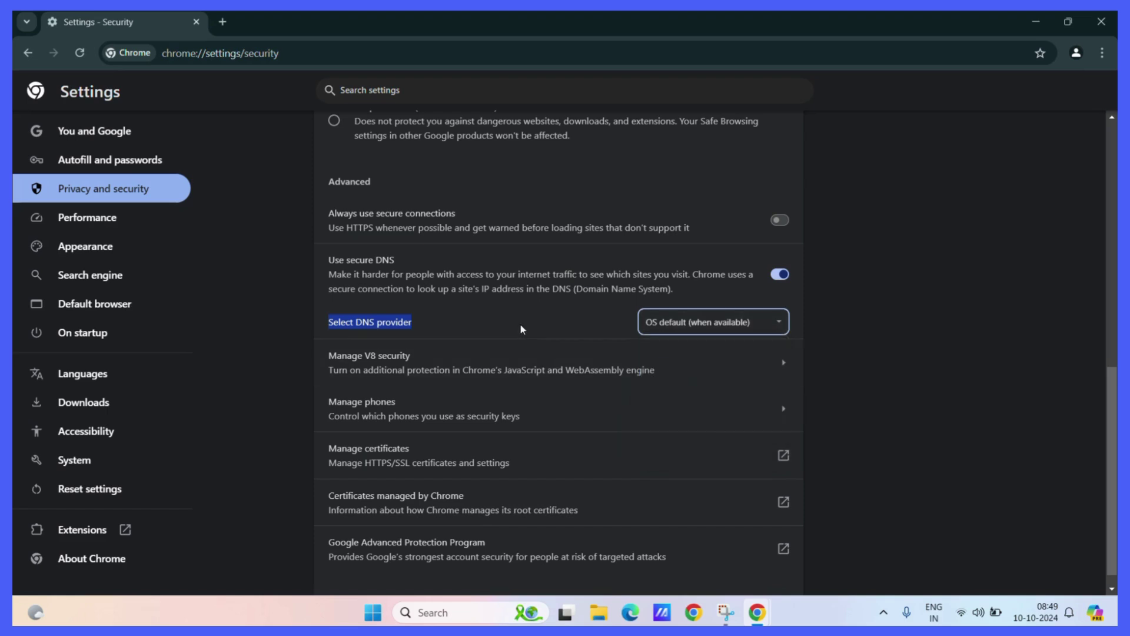
click(520, 324)
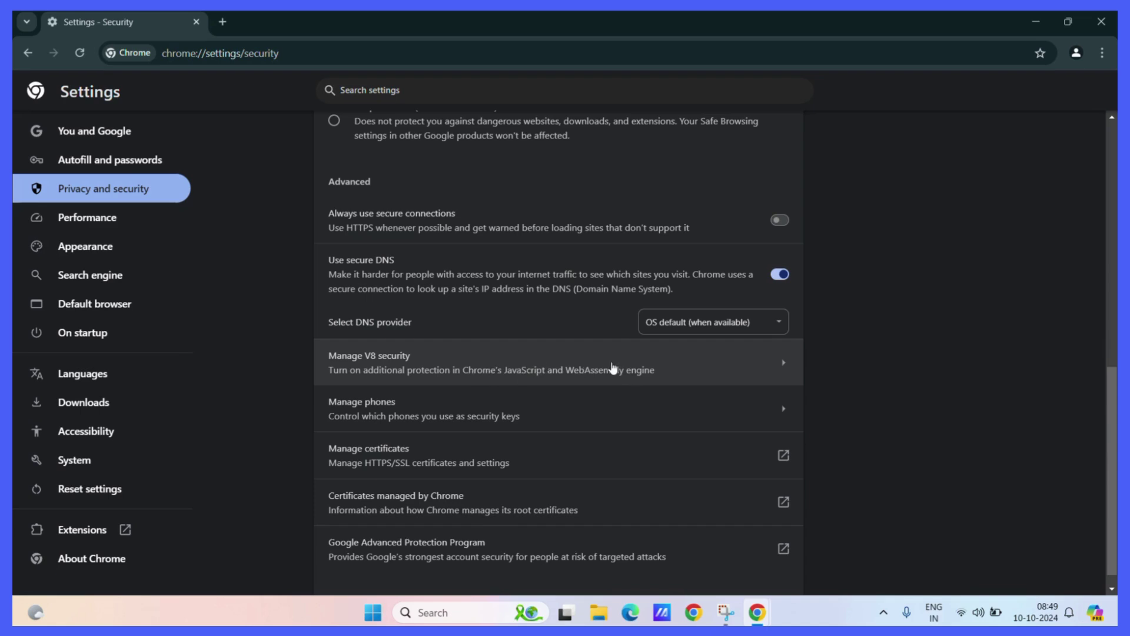
scroll(592, 419, up, 1)
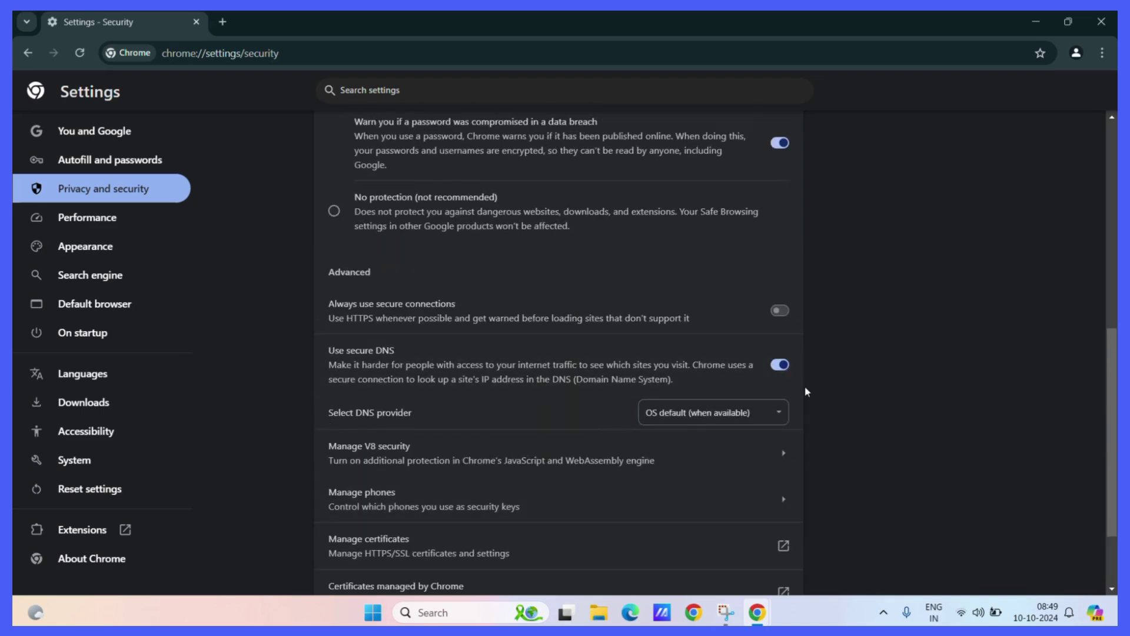